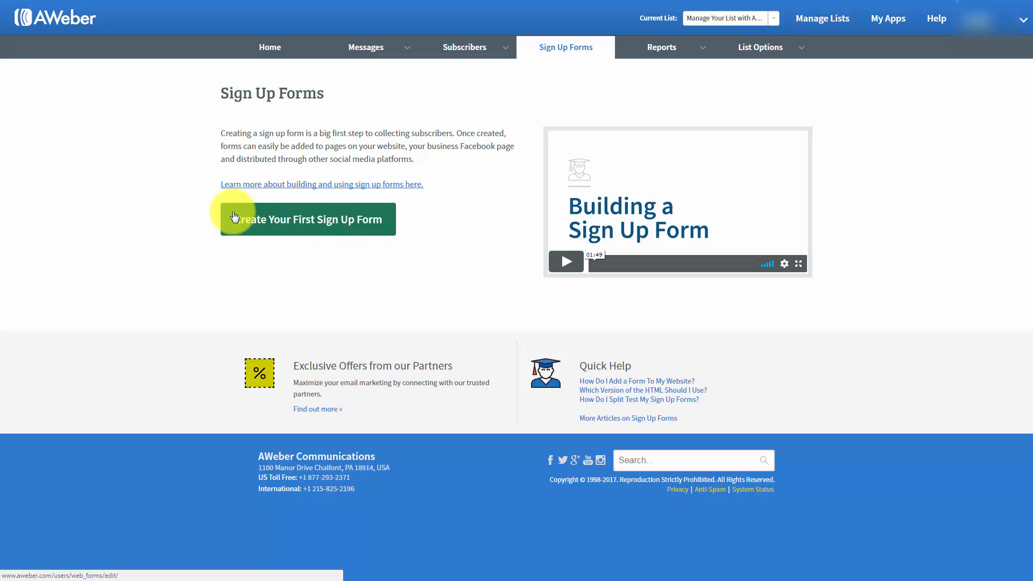
# - Create the first sign-up form and apply the Basic template from the Popular templates
pyautogui.click(297, 225)
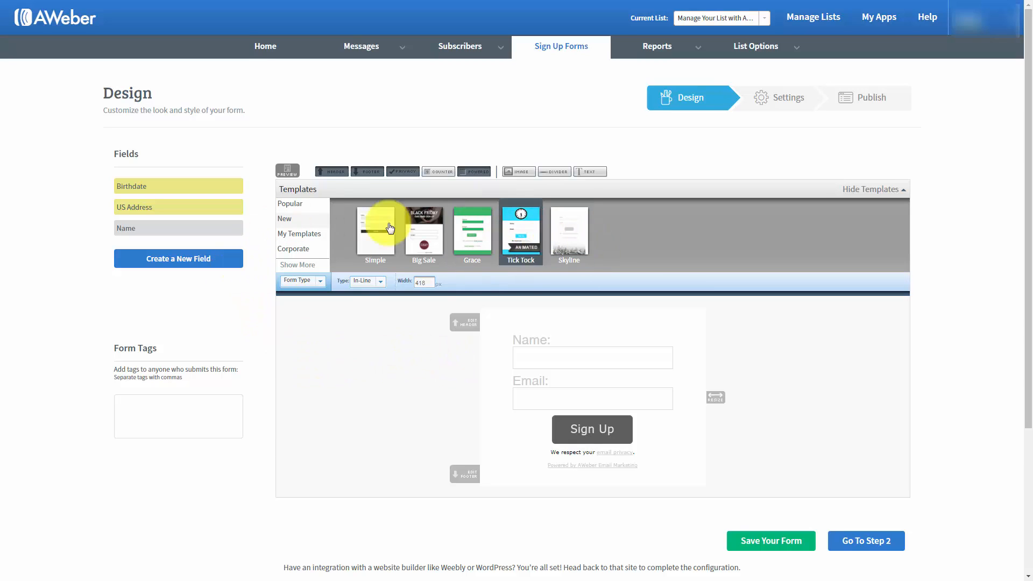
pyautogui.click(285, 220)
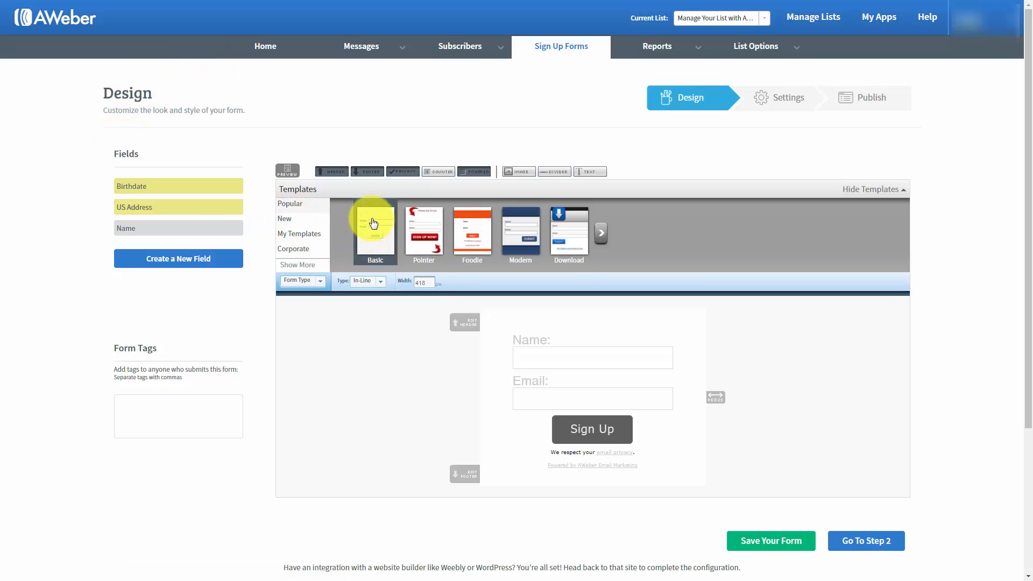
pyautogui.click(371, 219)
pyautogui.click(358, 212)
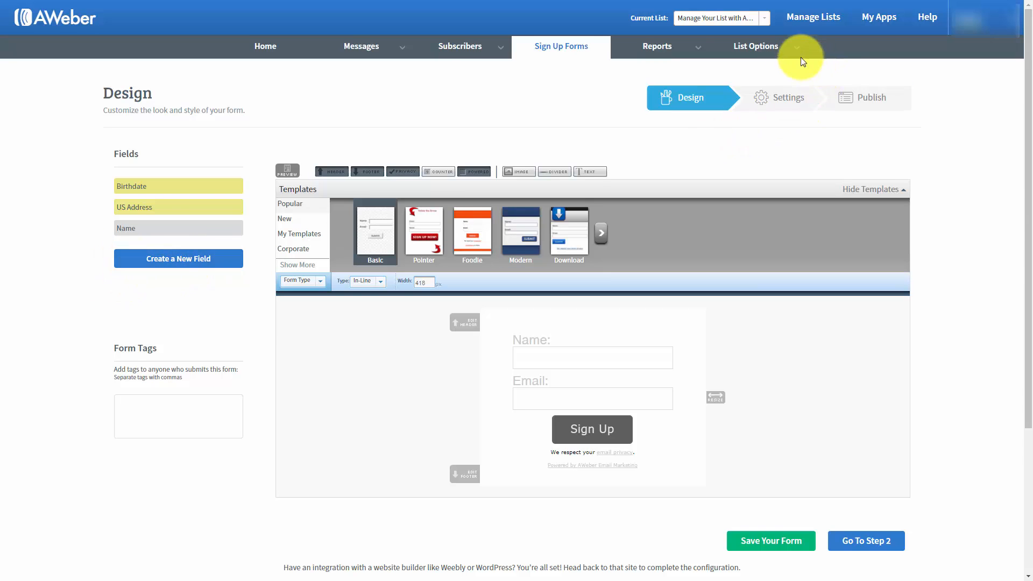
pyautogui.moveTo(783, 48)
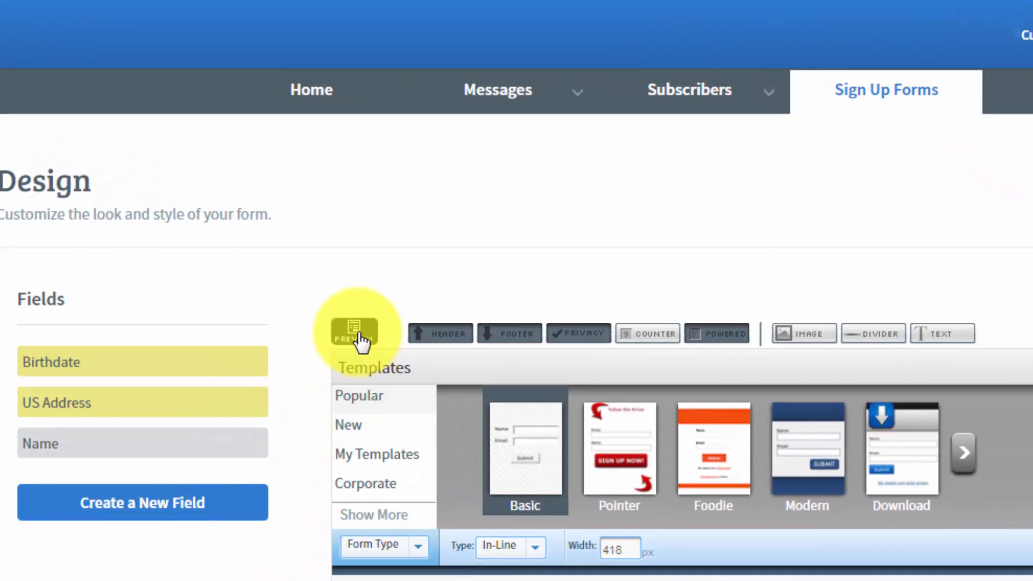
pyautogui.click(359, 340)
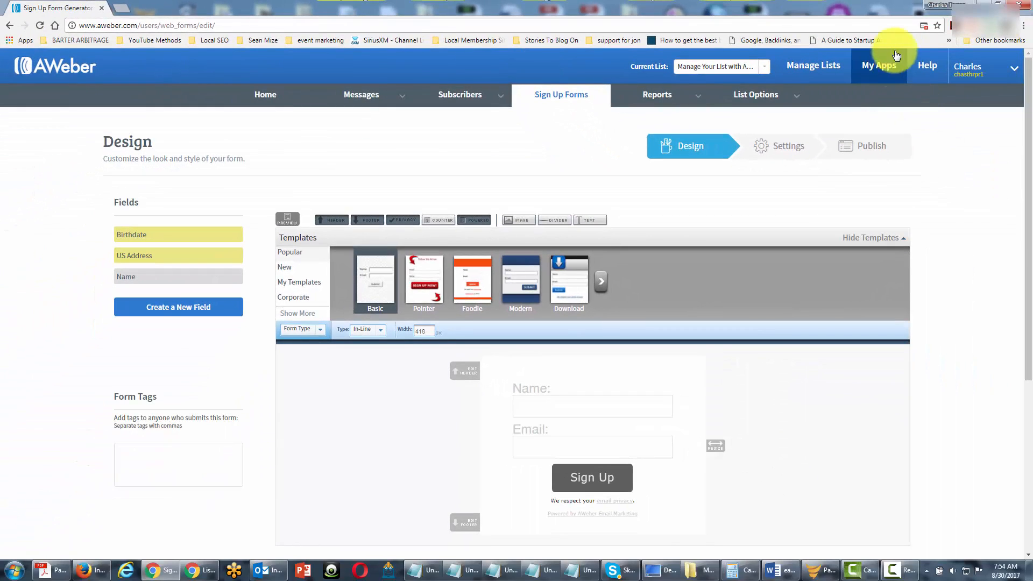
pyautogui.click(924, 26)
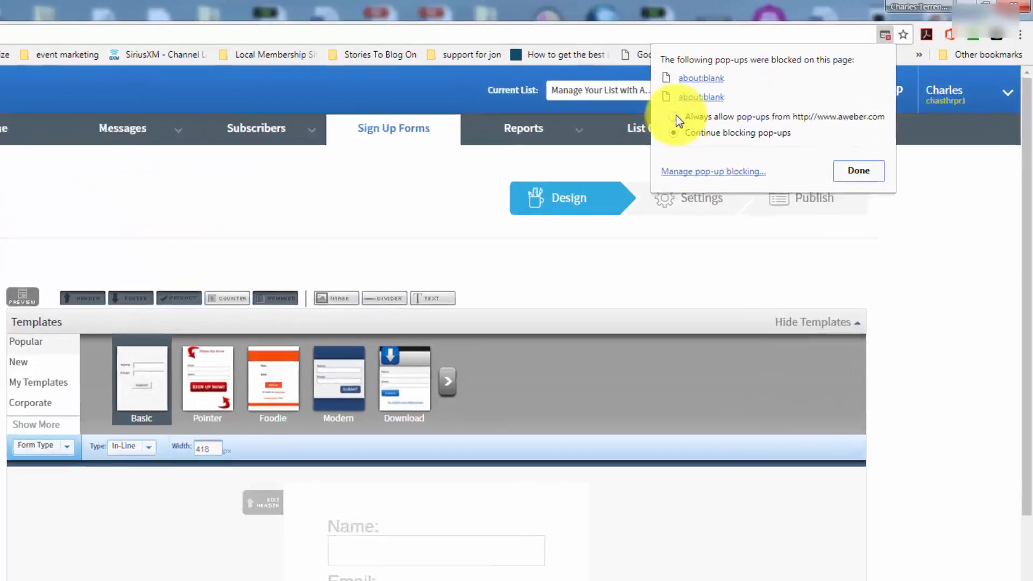
pyautogui.click(768, 86)
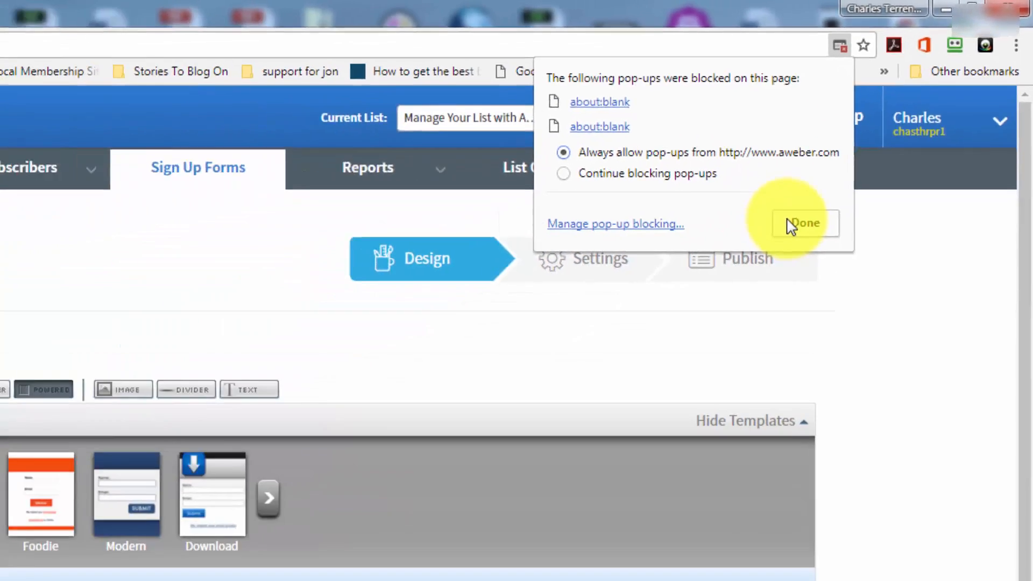
pyautogui.click(654, 350)
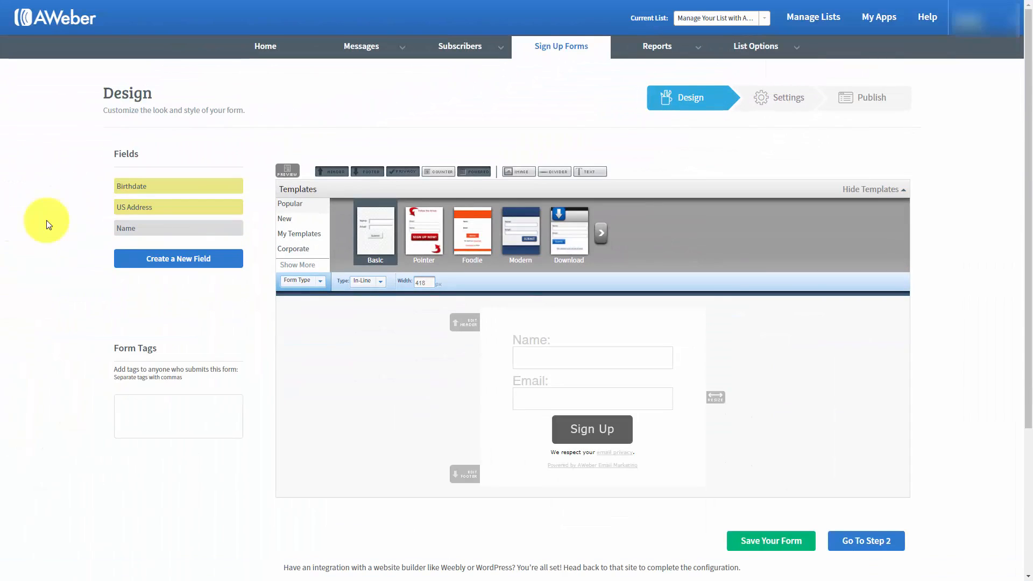
# - Preview the sign-up form in its own window and dismiss the blocked pop-up notice
pyautogui.click(299, 172)
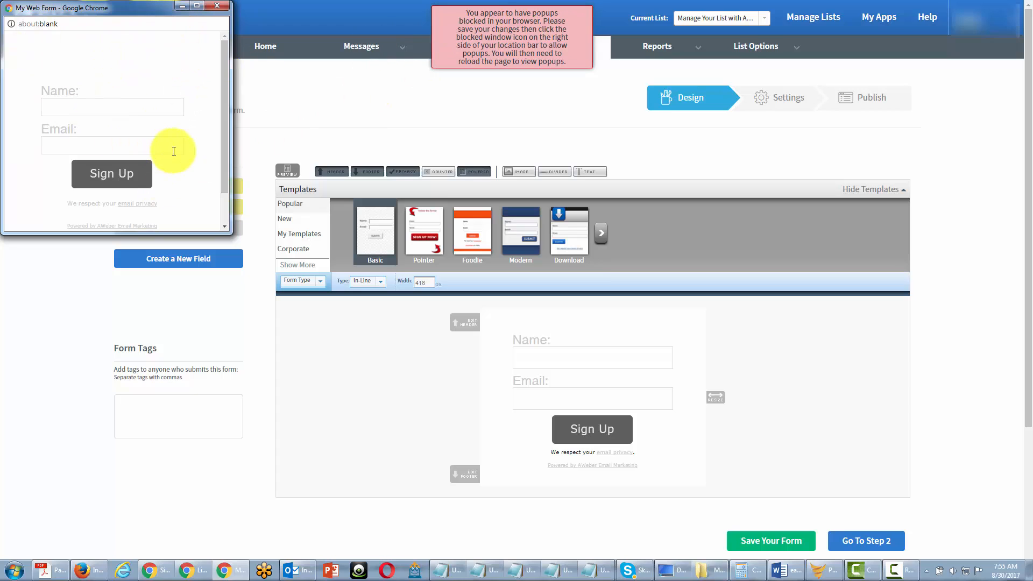
pyautogui.click(532, 36)
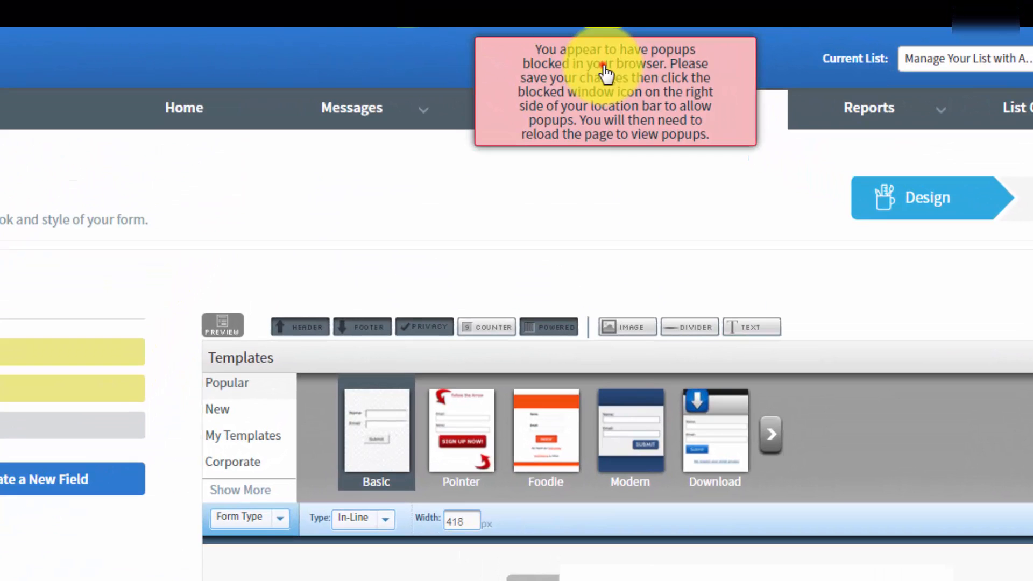
pyautogui.click(603, 70)
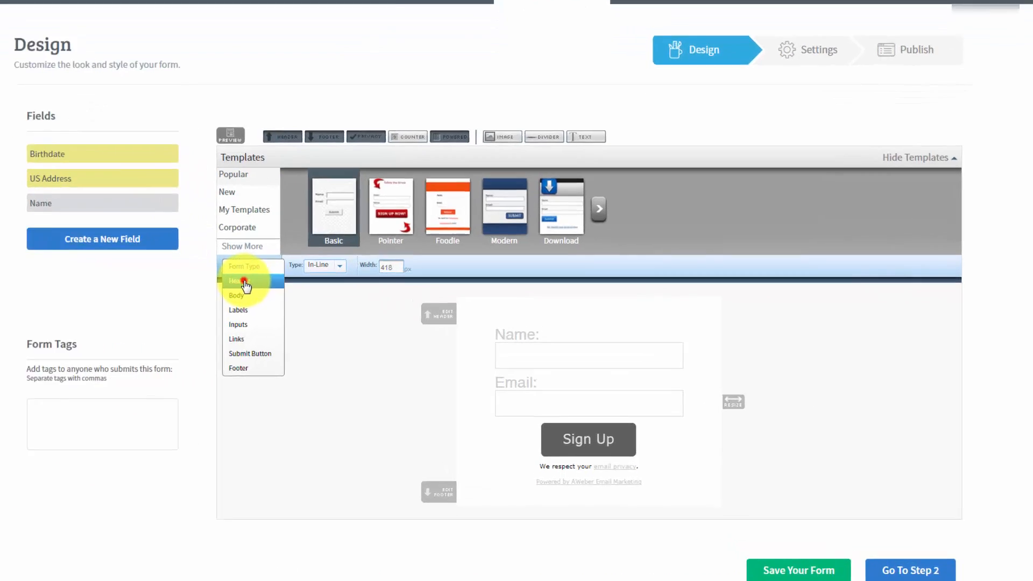
# - Review the form header's styling with its advanced options, and the body's styling settings
pyautogui.click(299, 297)
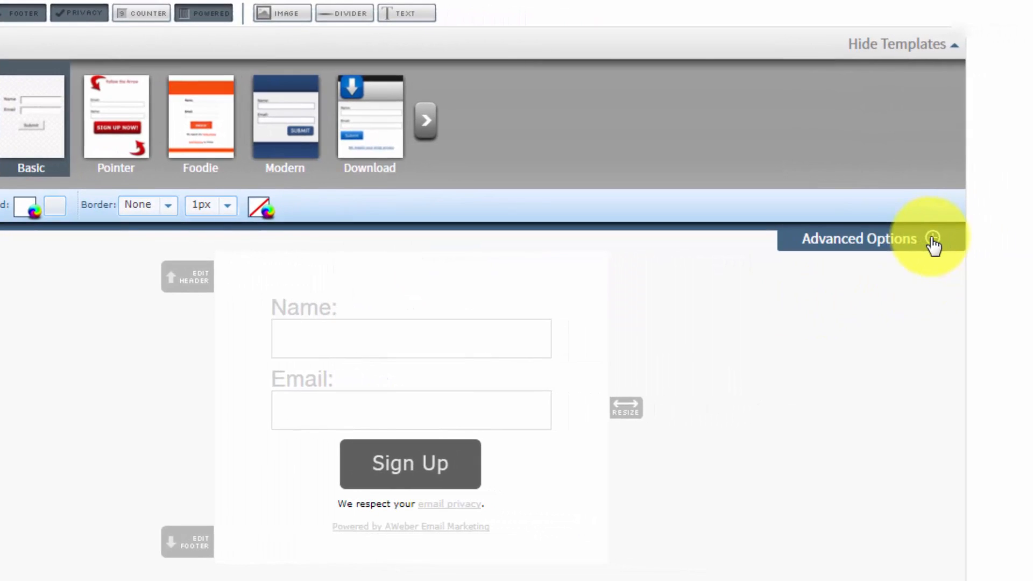
pyautogui.click(929, 236)
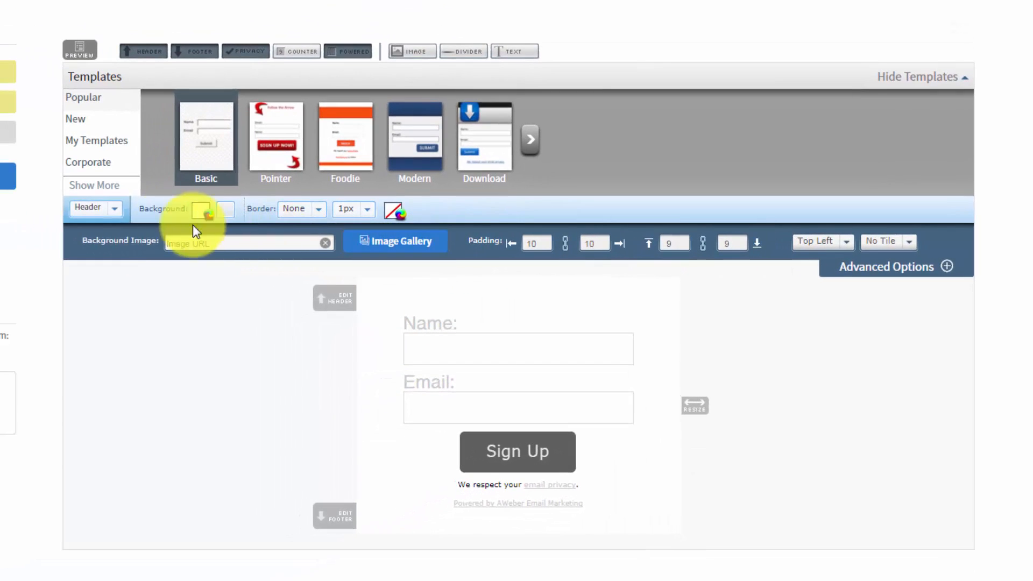
pyautogui.click(114, 215)
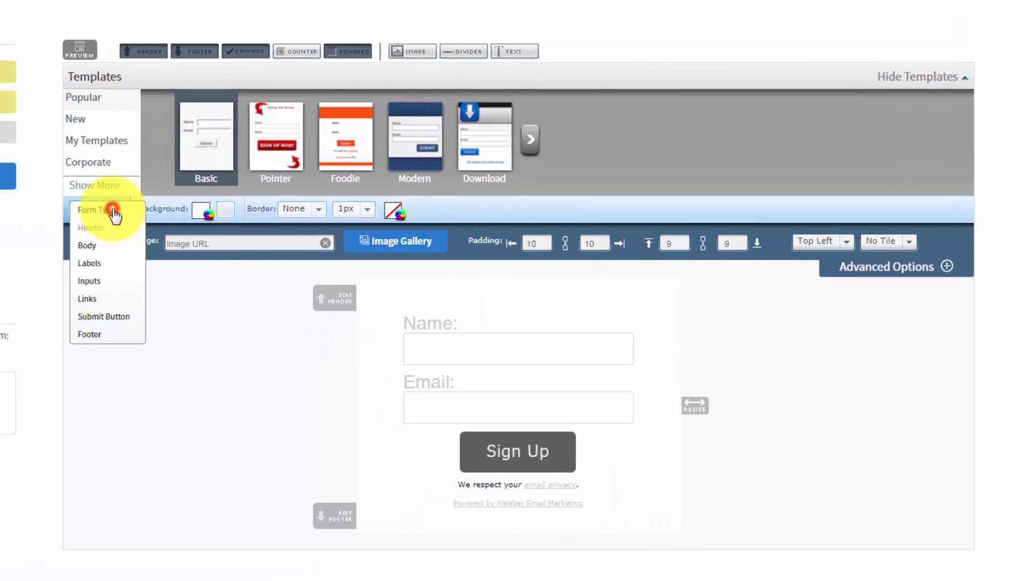
pyautogui.click(85, 246)
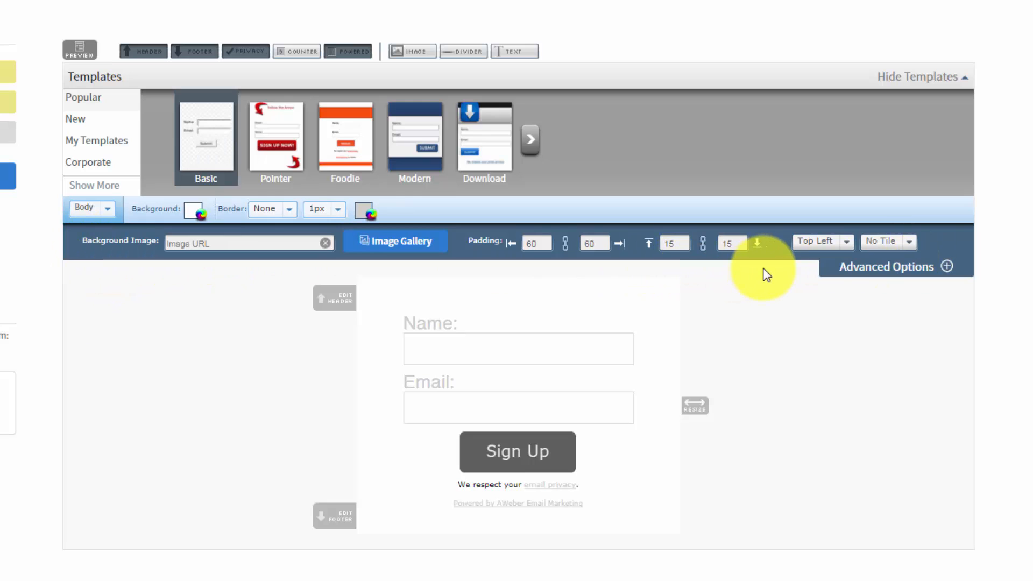
# - Review the styling settings for the form's labels and inputs, including the advanced options for inputs
pyautogui.click(105, 208)
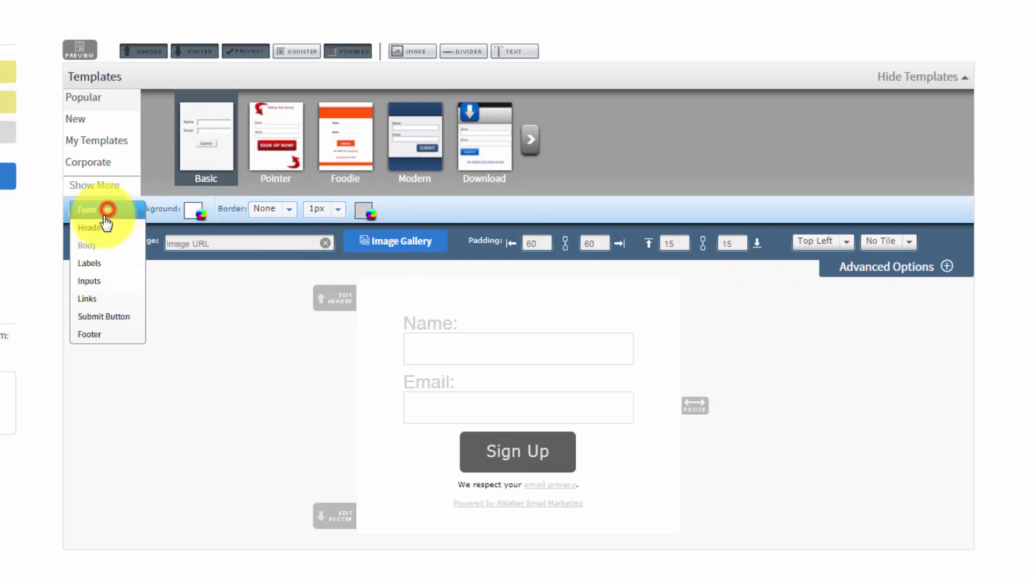
pyautogui.click(87, 264)
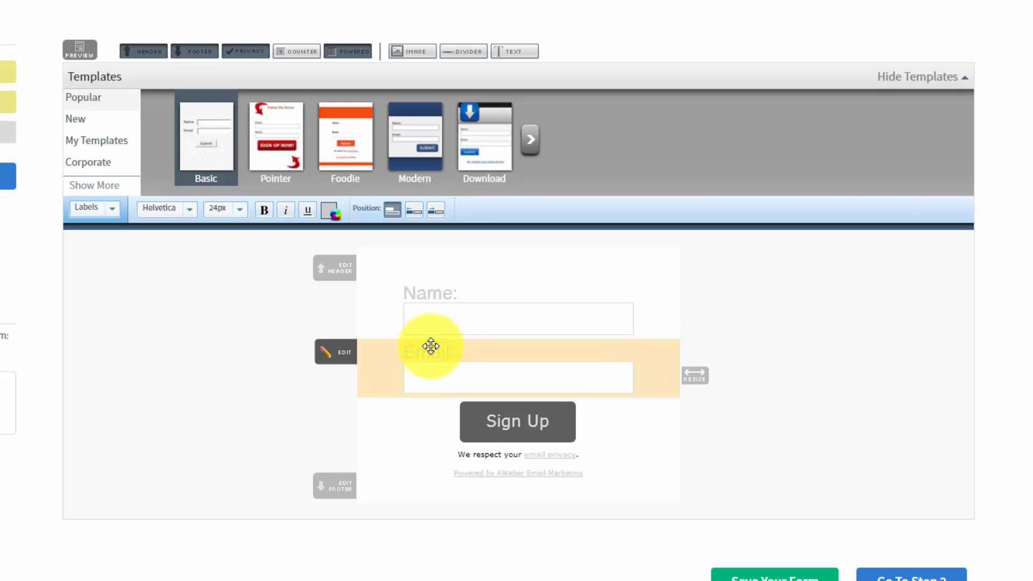
pyautogui.click(111, 210)
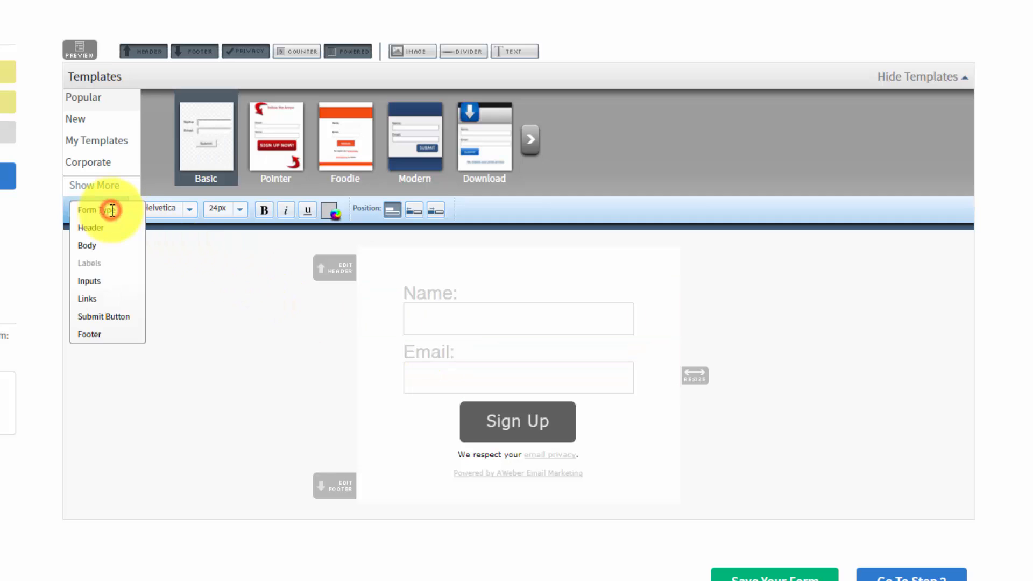
pyautogui.click(92, 281)
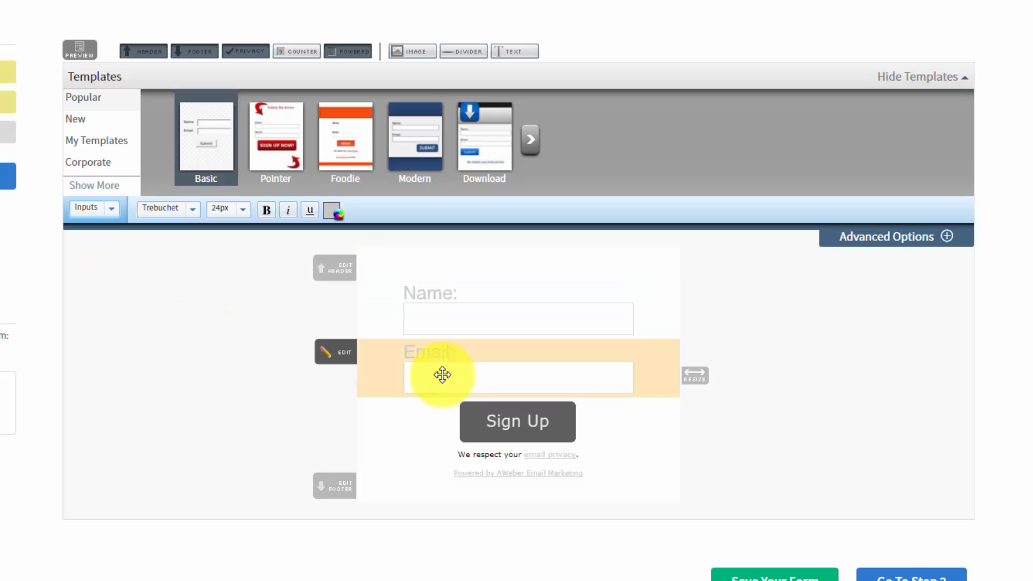
pyautogui.click(945, 237)
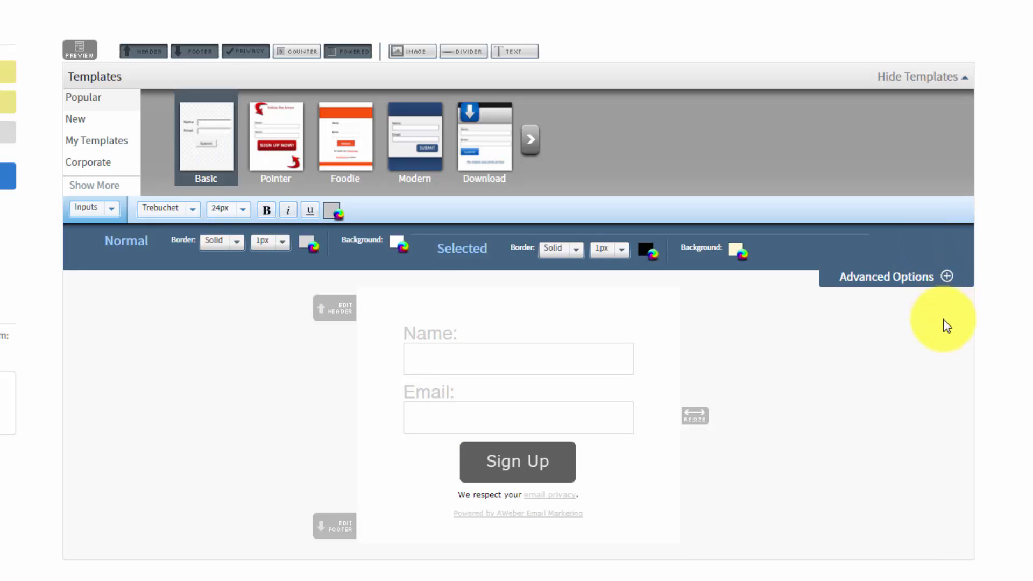
# - Review the styling settings for the form's links, submit button with its advanced options, and footer
pyautogui.click(111, 210)
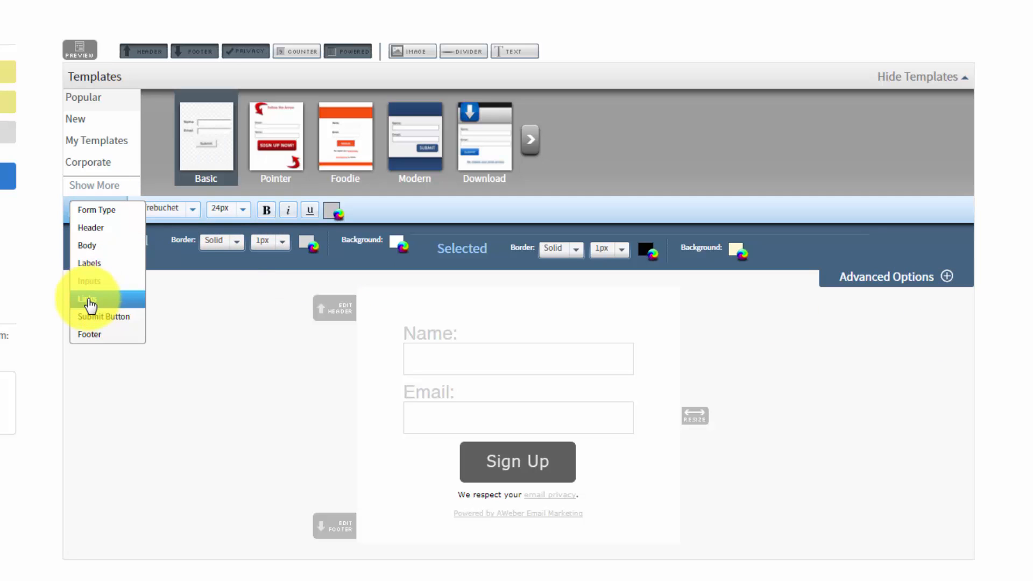
pyautogui.click(87, 299)
pyautogui.click(105, 210)
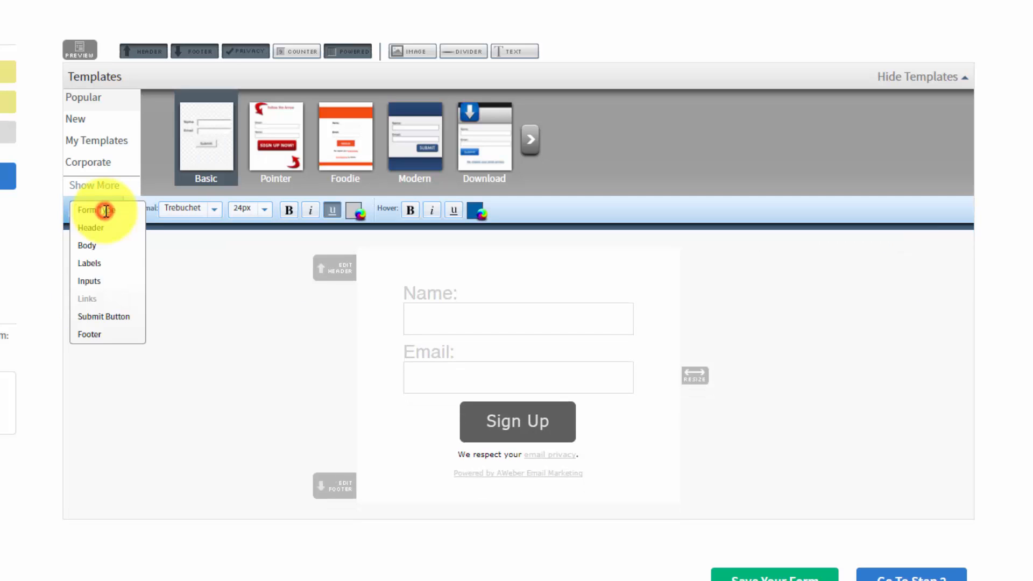
pyautogui.click(99, 318)
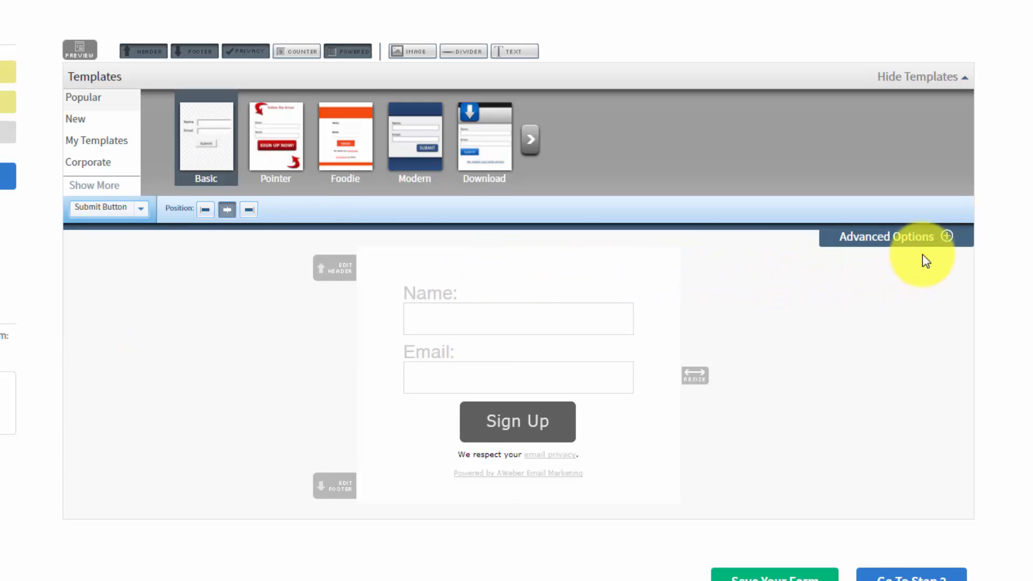
pyautogui.click(946, 237)
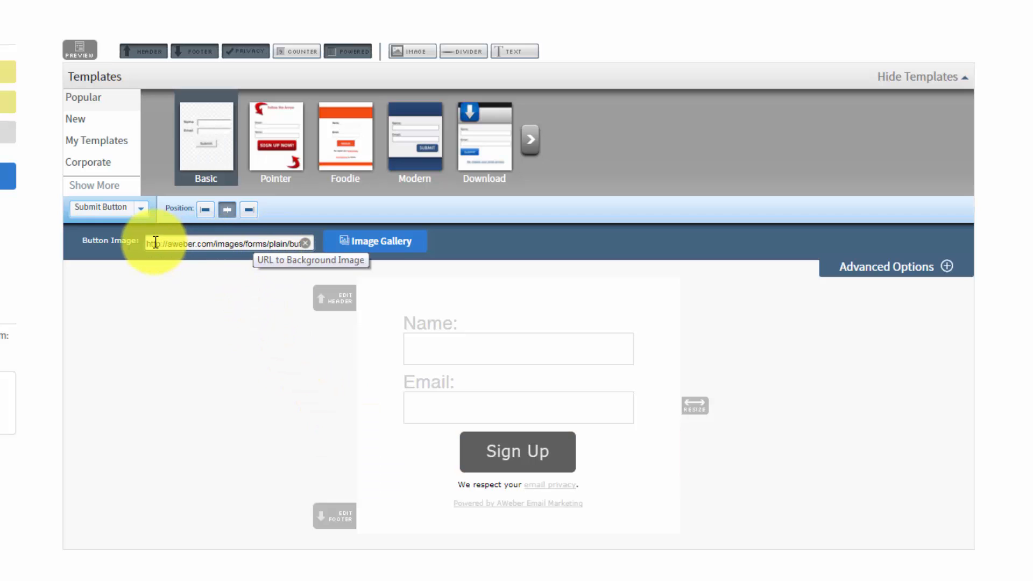
pyautogui.click(141, 209)
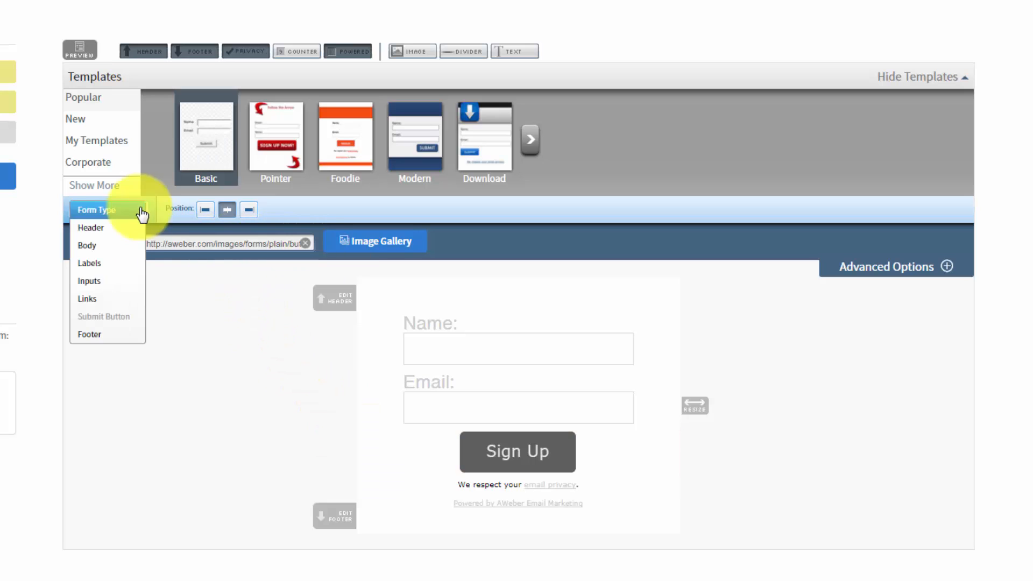
pyautogui.click(92, 334)
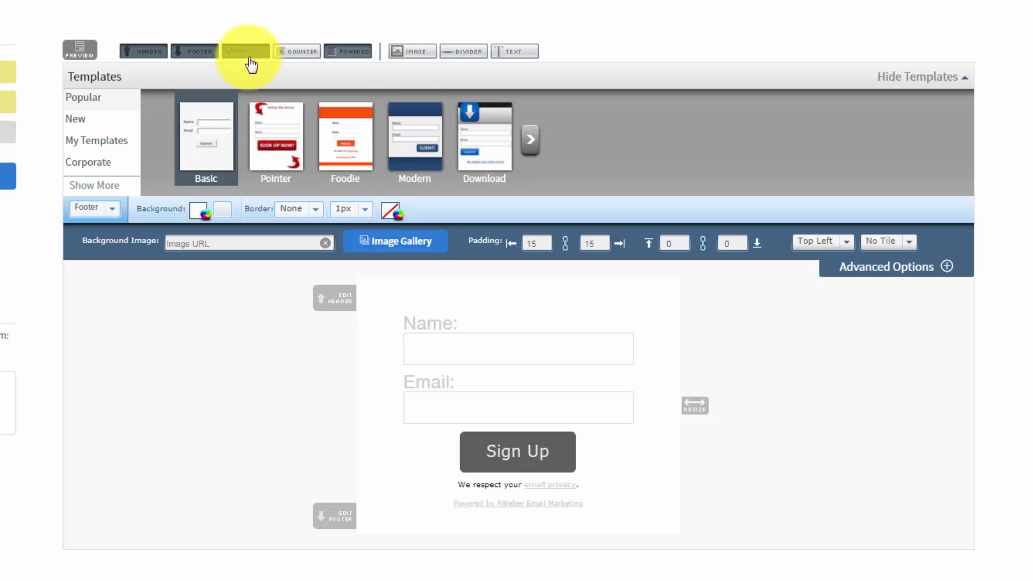
# - Remove the header, footer, privacy note and Powered by AWeber line from the sign-up form
pyautogui.click(143, 53)
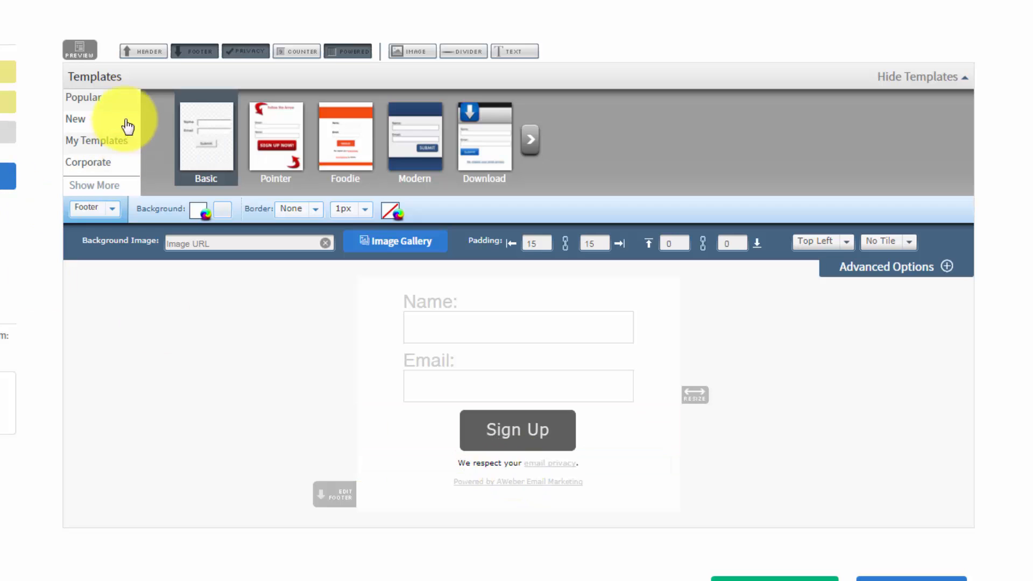
pyautogui.click(196, 53)
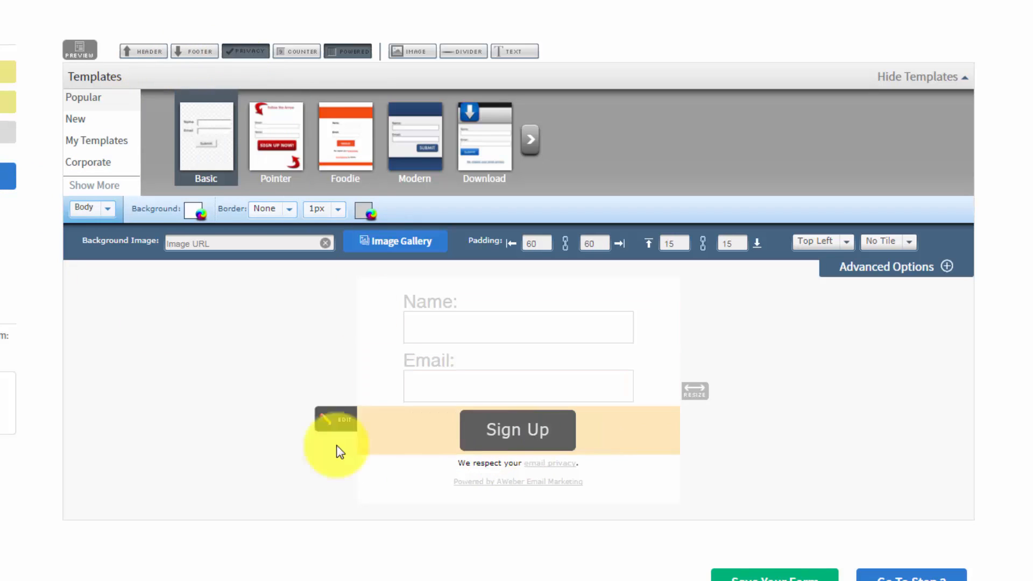
pyautogui.click(241, 54)
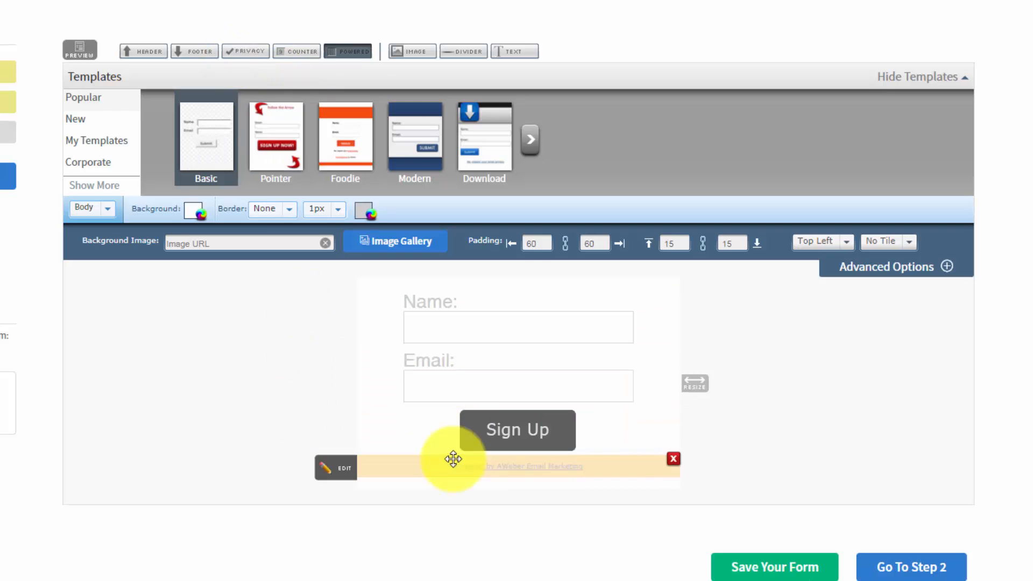
pyautogui.click(344, 51)
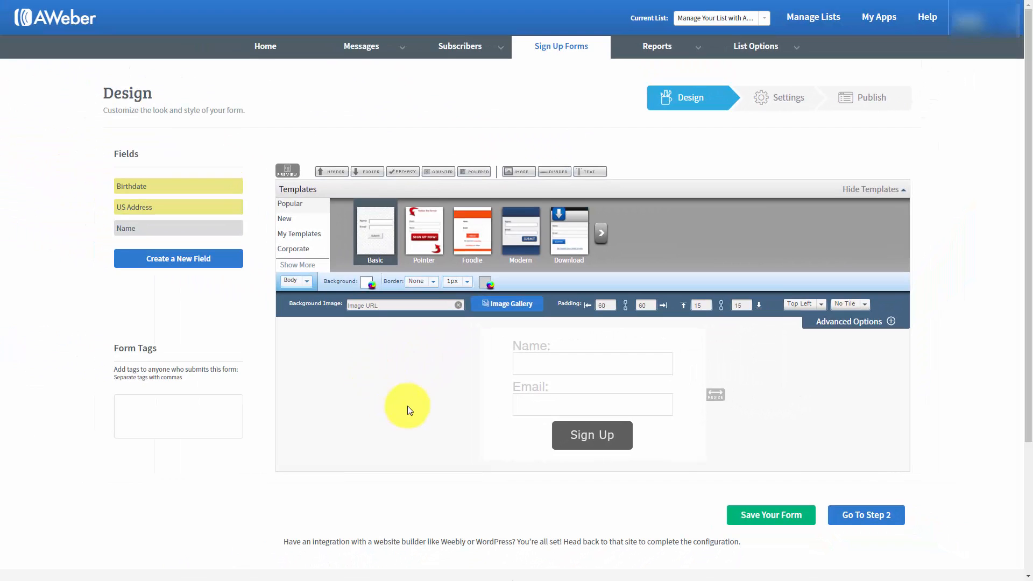
# - Preview the simplified sign-up form, close the preview window and dismiss the pop-up notice
pyautogui.click(286, 171)
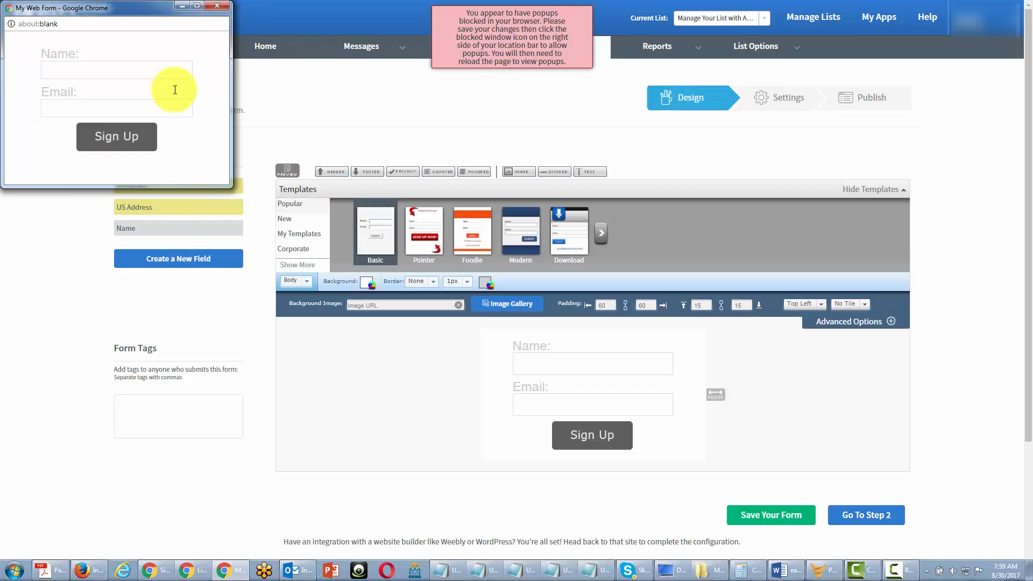
pyautogui.click(219, 7)
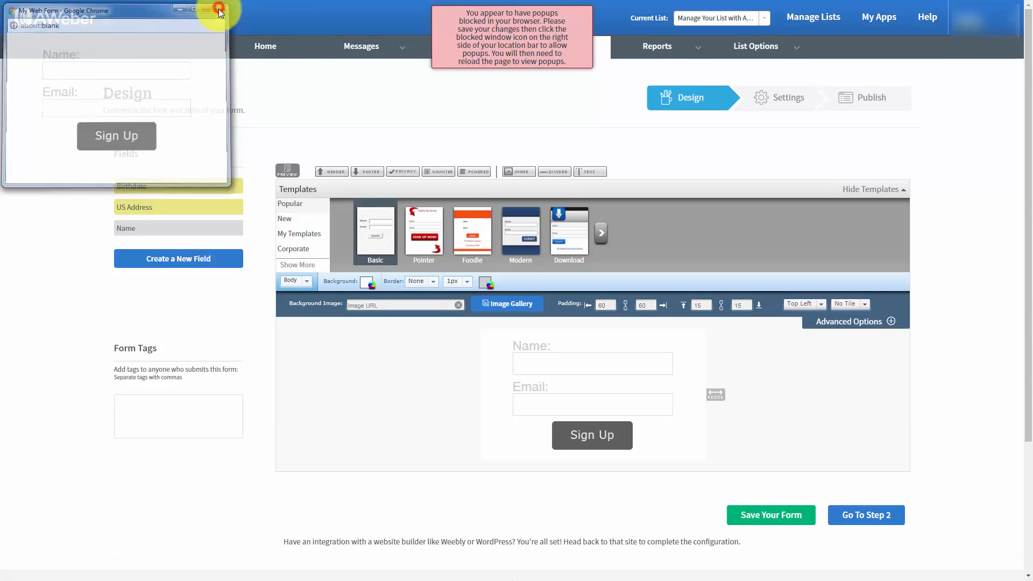
pyautogui.click(516, 39)
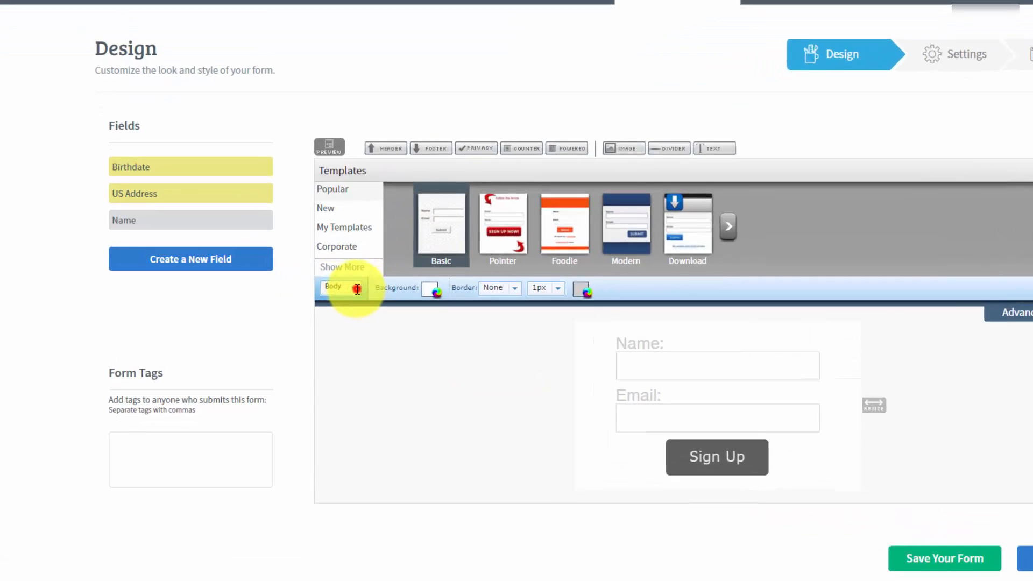
# - Set the form type to Pop-Over, preview the form over the page and close the preview
pyautogui.click(300, 282)
pyautogui.click(491, 315)
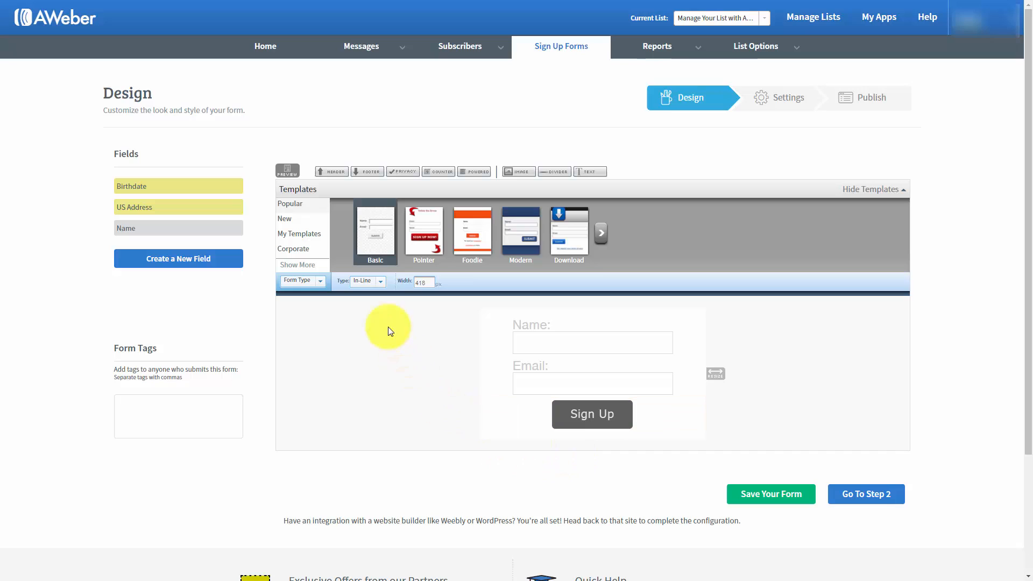
pyautogui.click(379, 282)
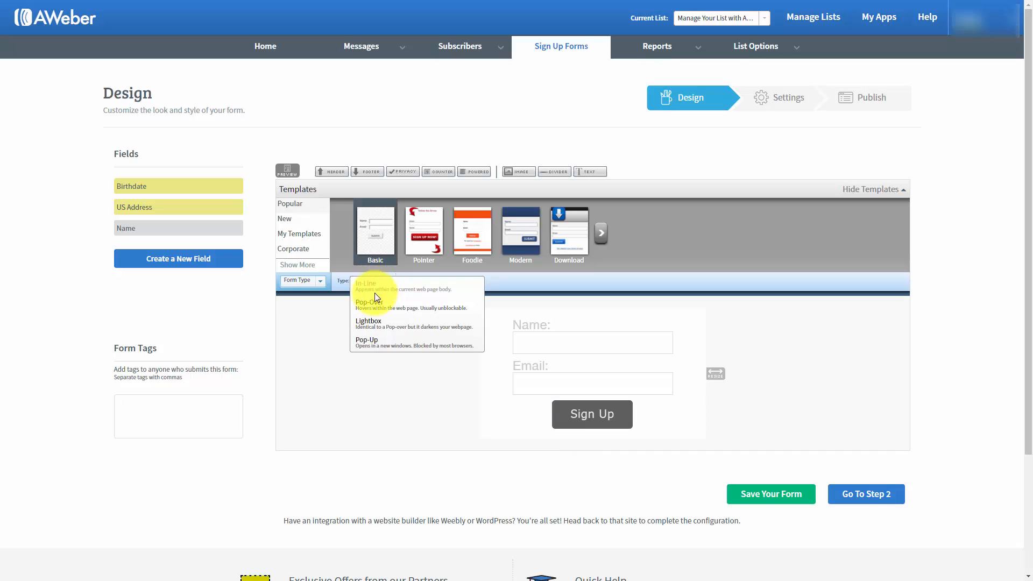
pyautogui.click(374, 305)
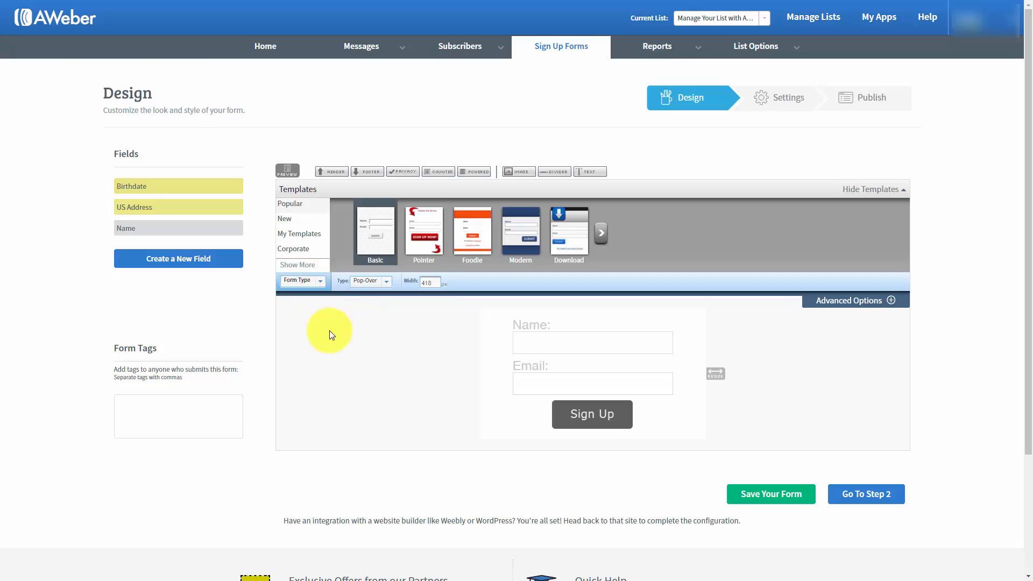
pyautogui.click(286, 172)
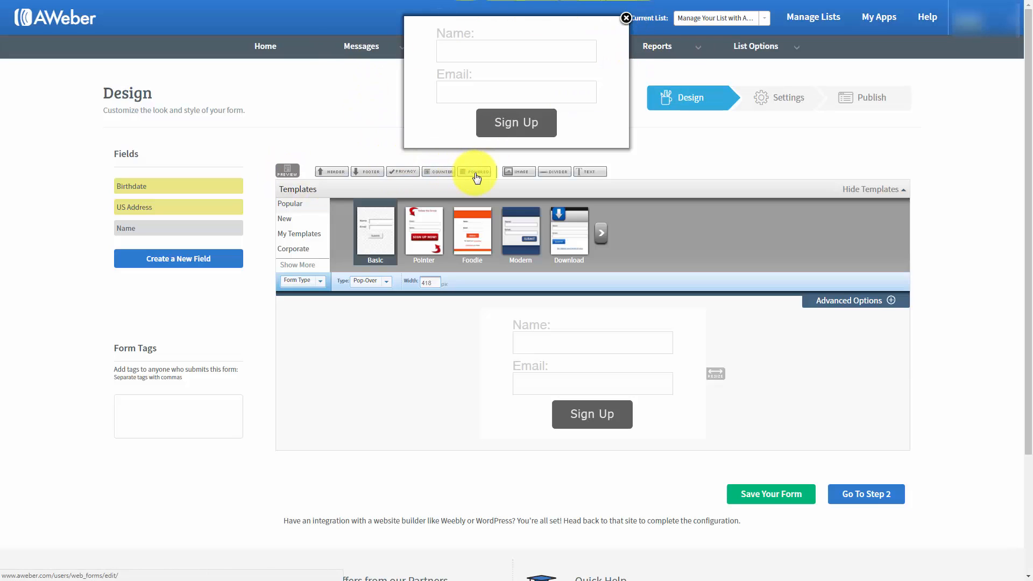
pyautogui.click(626, 18)
# - Set the form type to Lightbox, preview it and close the preview
pyautogui.click(386, 281)
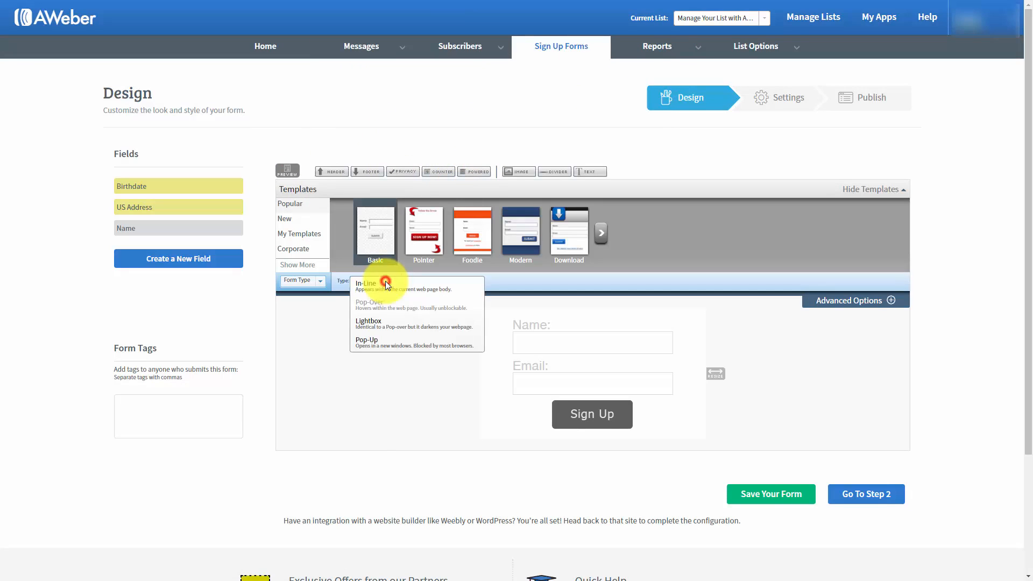
pyautogui.click(375, 326)
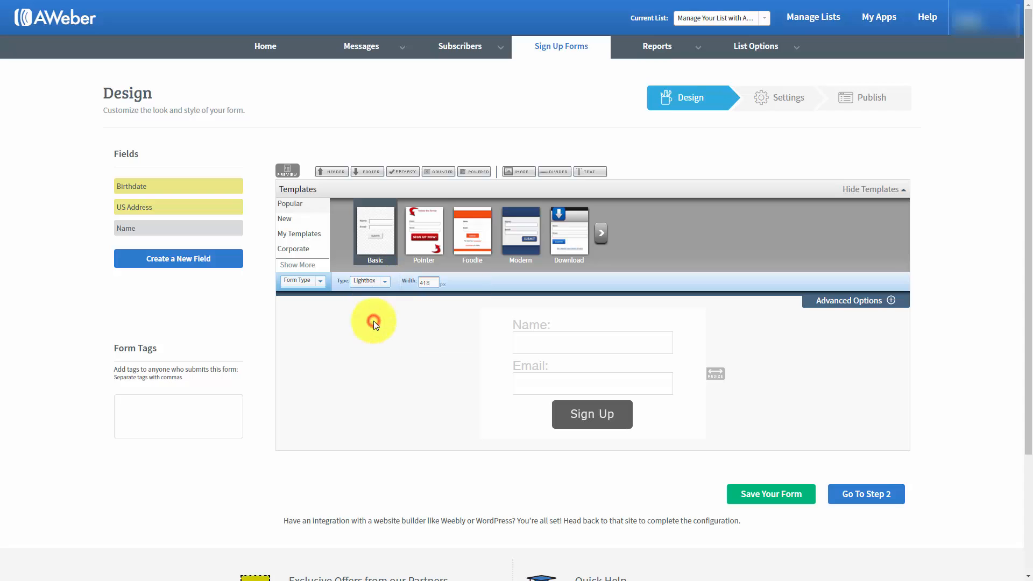
pyautogui.click(287, 171)
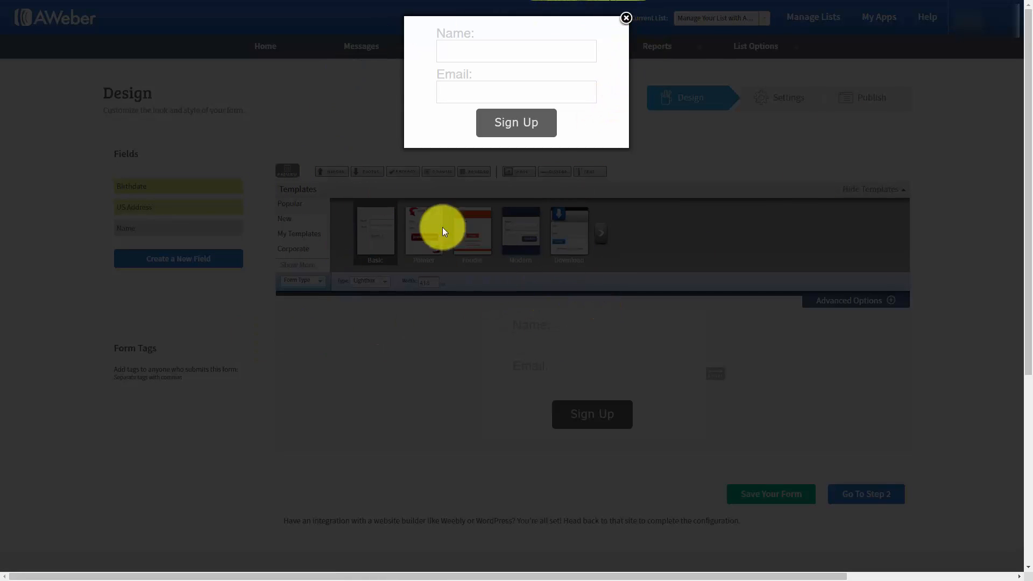
pyautogui.click(626, 17)
# - Set the form type to Pop-Up, preview it in its own window and dismiss the preview
pyautogui.click(381, 283)
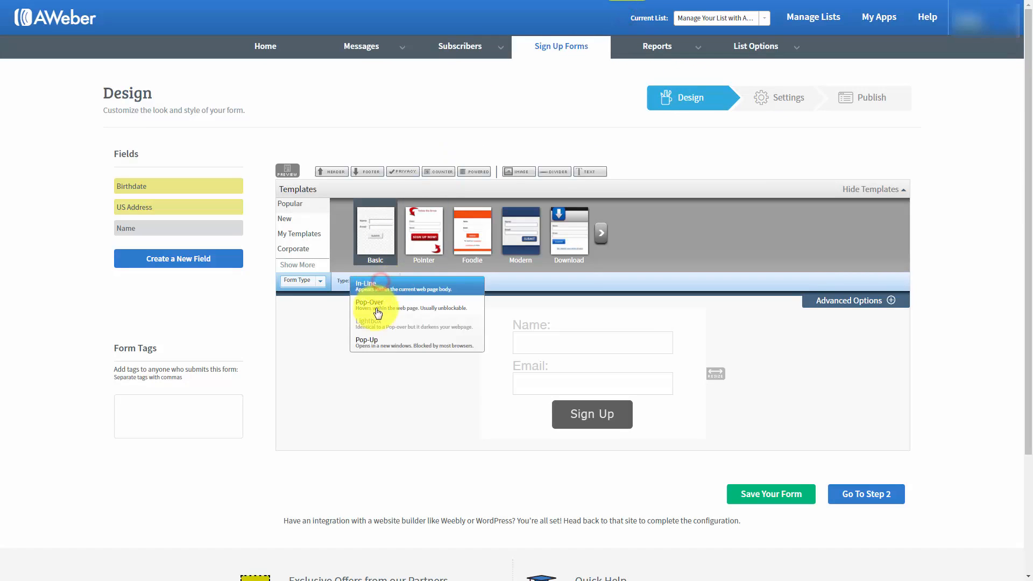
pyautogui.click(370, 343)
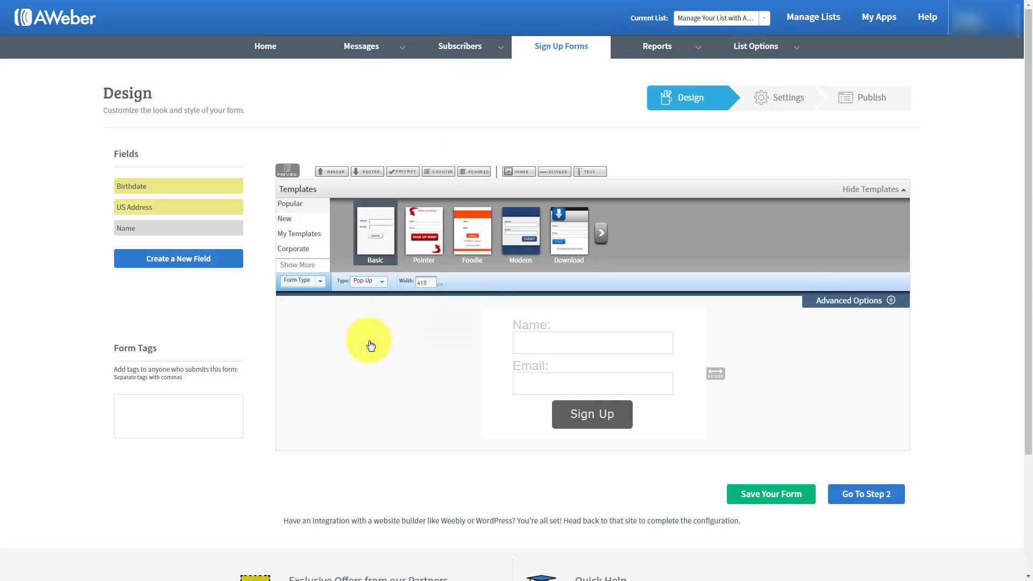
pyautogui.click(287, 171)
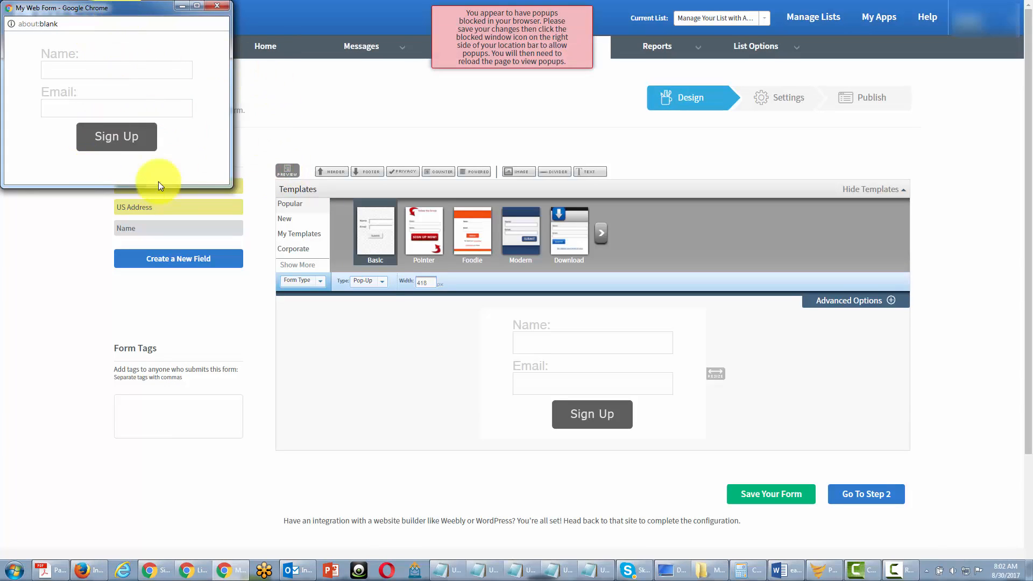
pyautogui.click(432, 329)
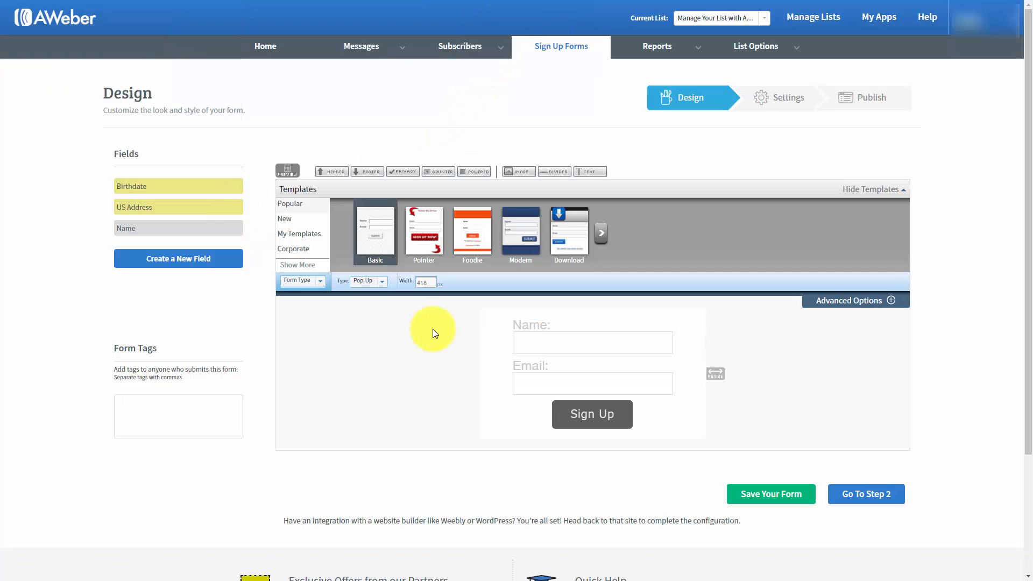
# - Set the form's width to 250 px and widen the form by its edge to about 374 px
pyautogui.doubleClick(426, 283)
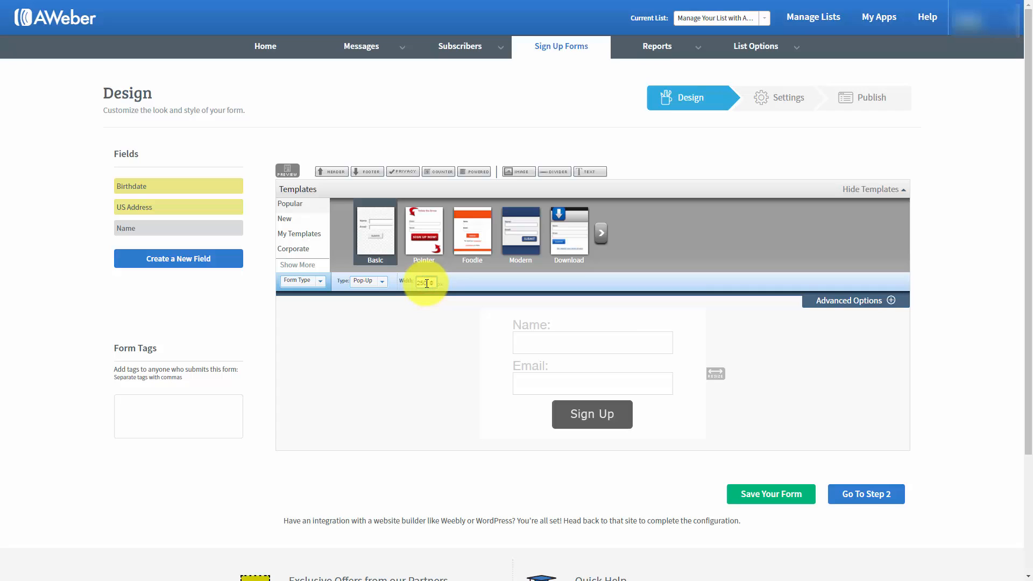
pyautogui.press('Return')
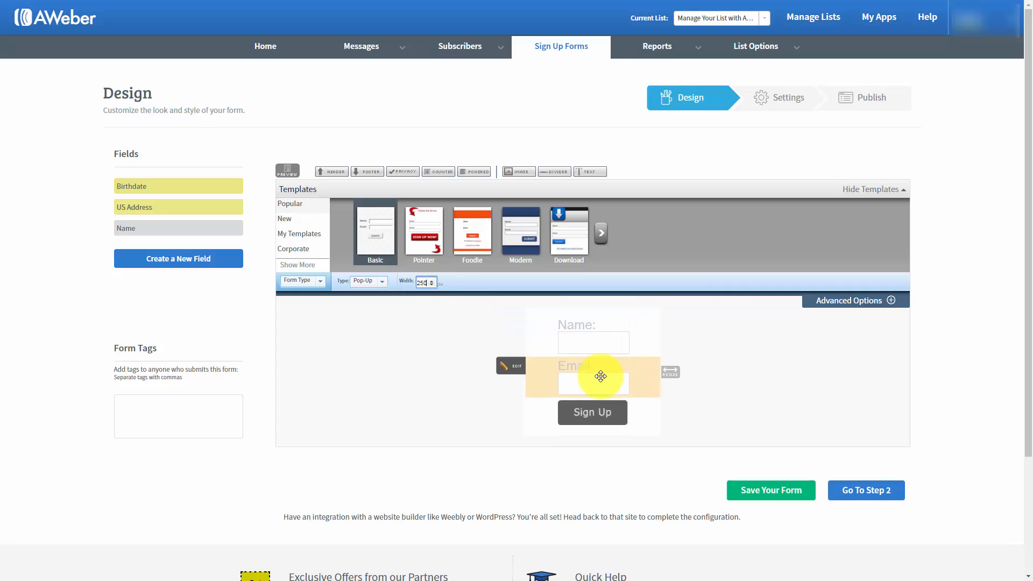
pyautogui.moveTo(676, 372); pyautogui.dragTo(742, 378)
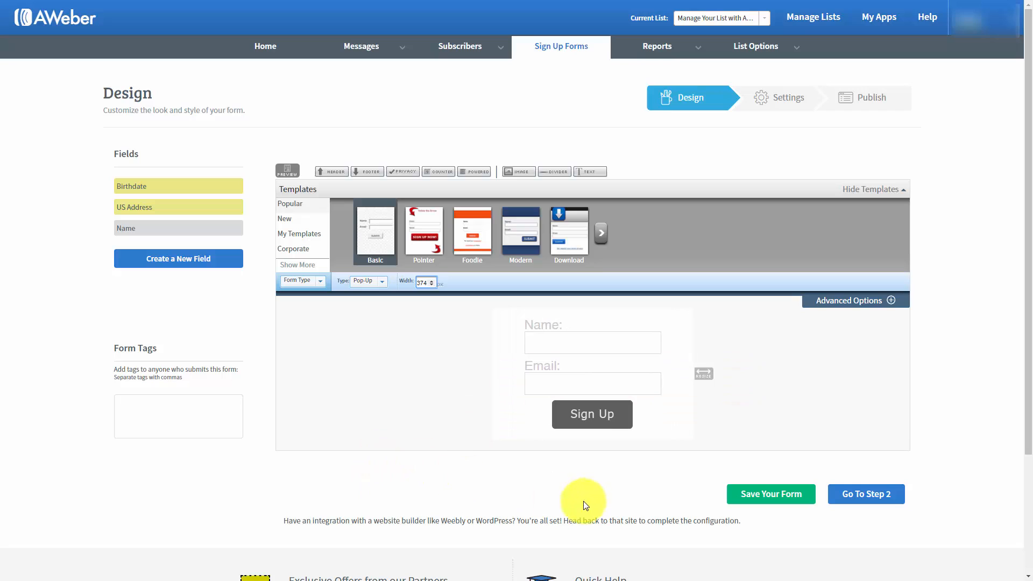
# - Proceed to the form's settings step, name the form "Test for Aweber" and save it
pyautogui.click(849, 495)
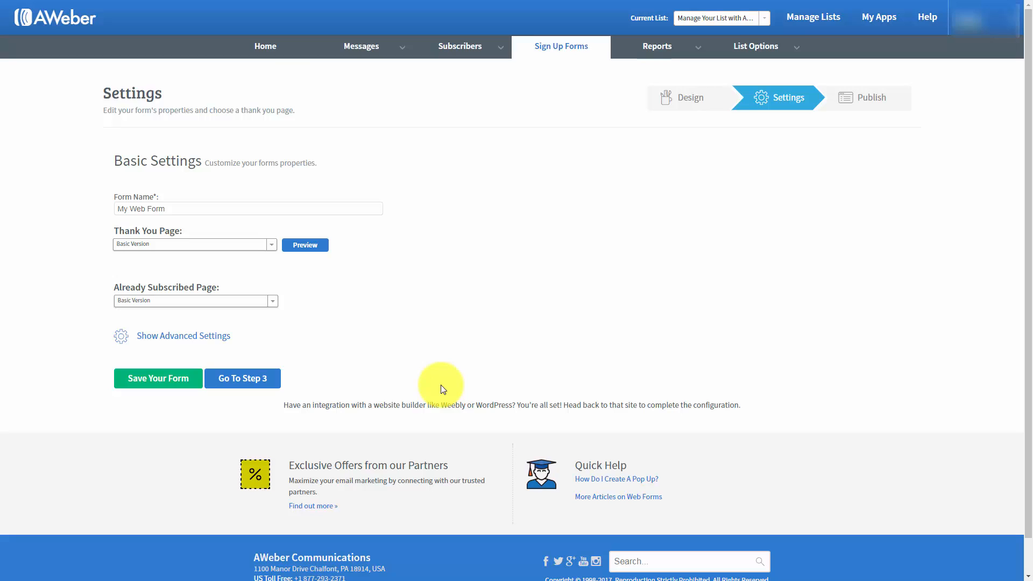
pyautogui.click(186, 208)
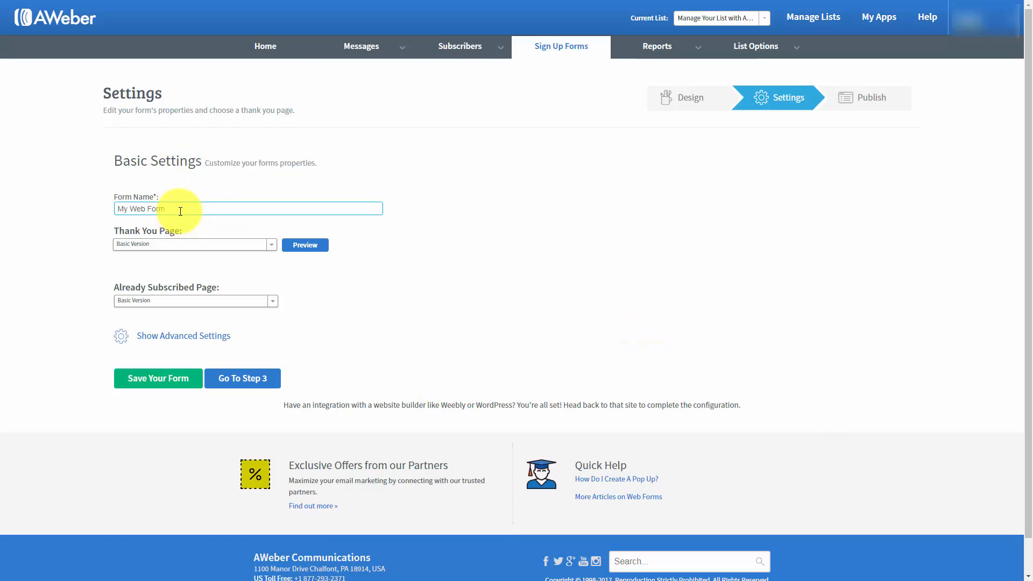
pyautogui.moveTo(179, 210); pyautogui.dragTo(100, 211)
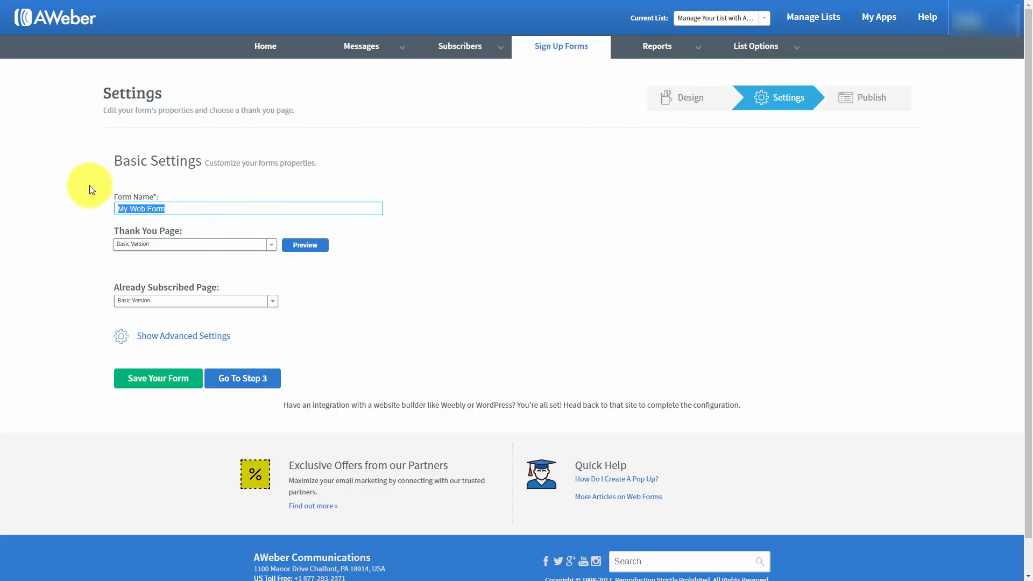
pyautogui.write('Test for Aweber')
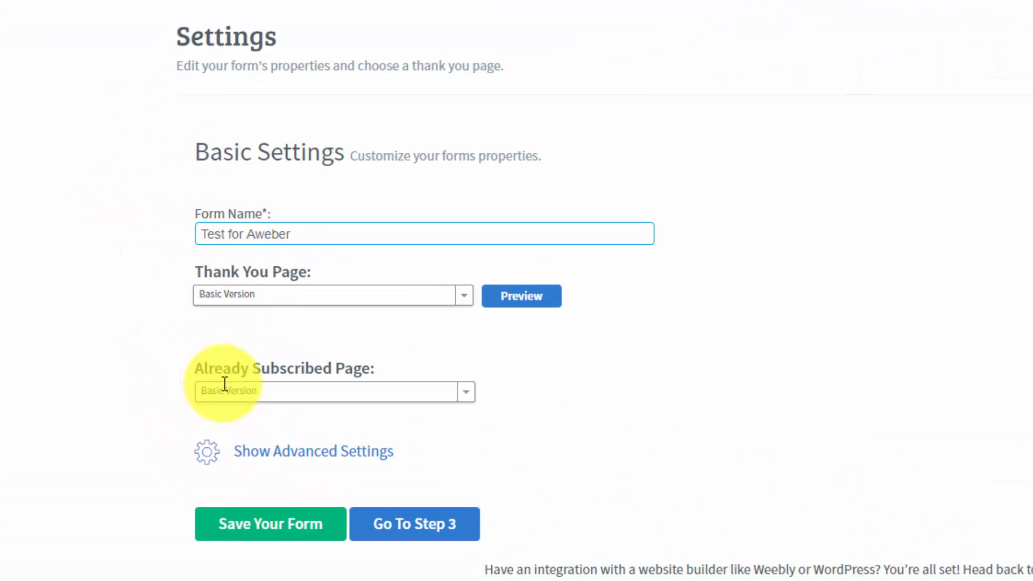
pyautogui.click(268, 525)
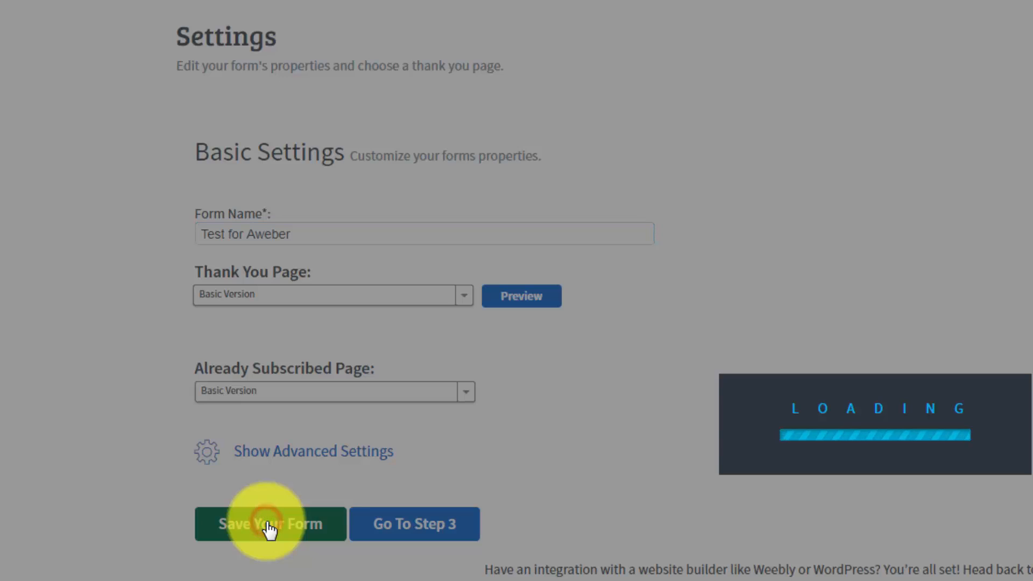